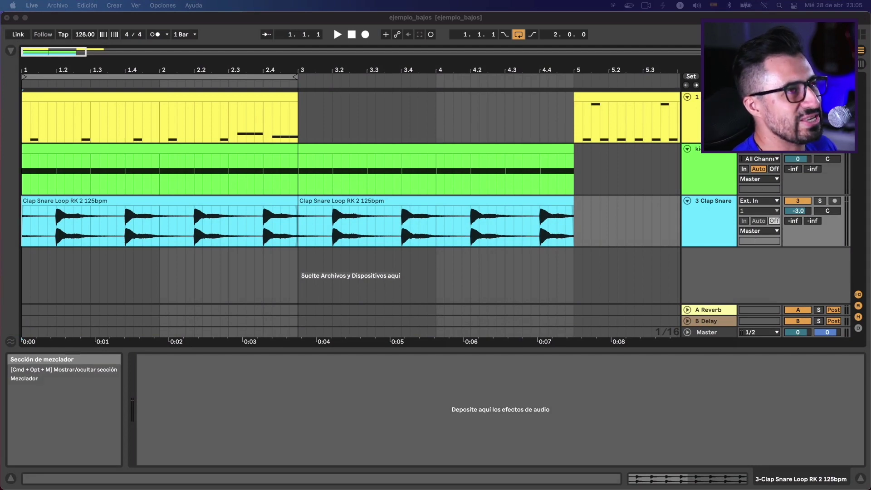
Mute the Clap Snare track, show the kick track's devices and play the two-bar loop.
click(823, 155)
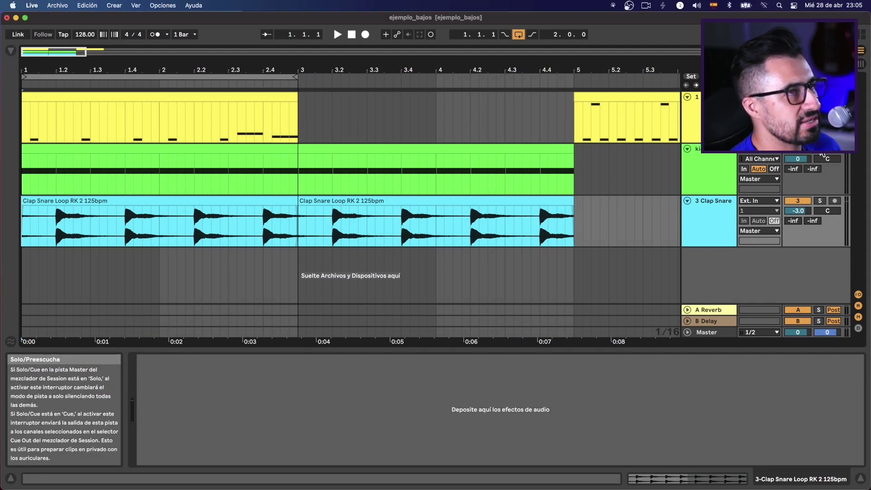
click(727, 156)
key(space)
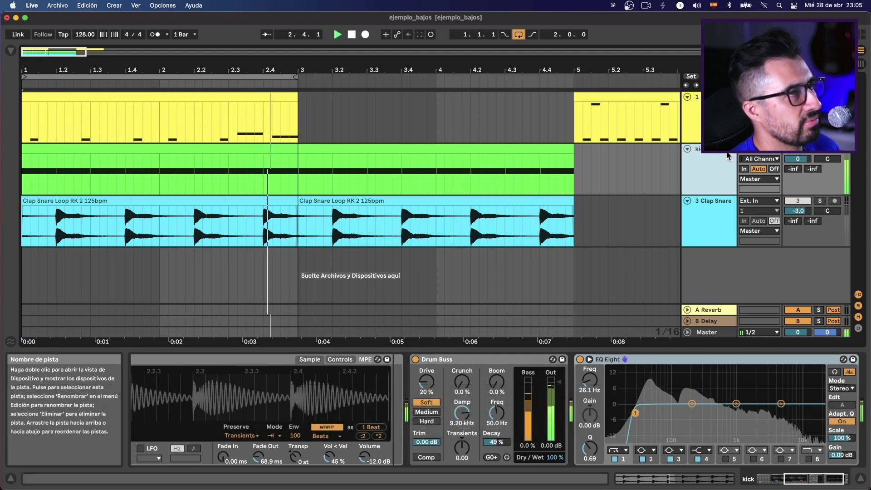
key(space)
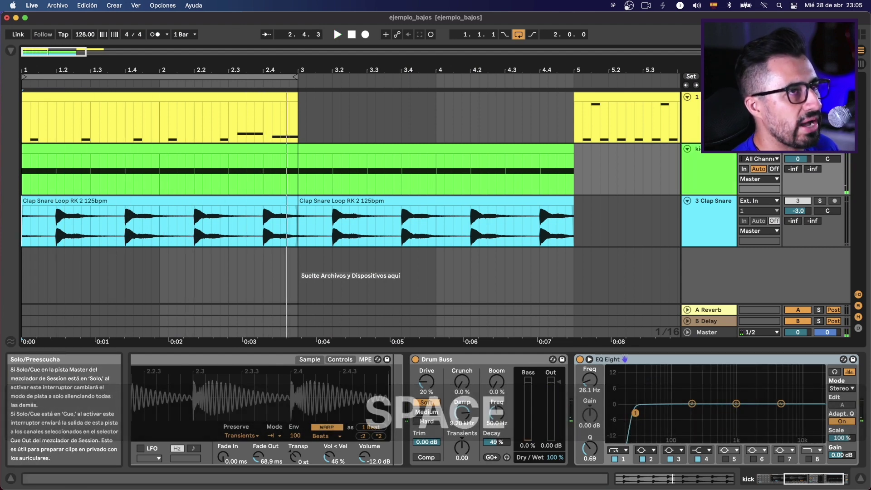
key(space)
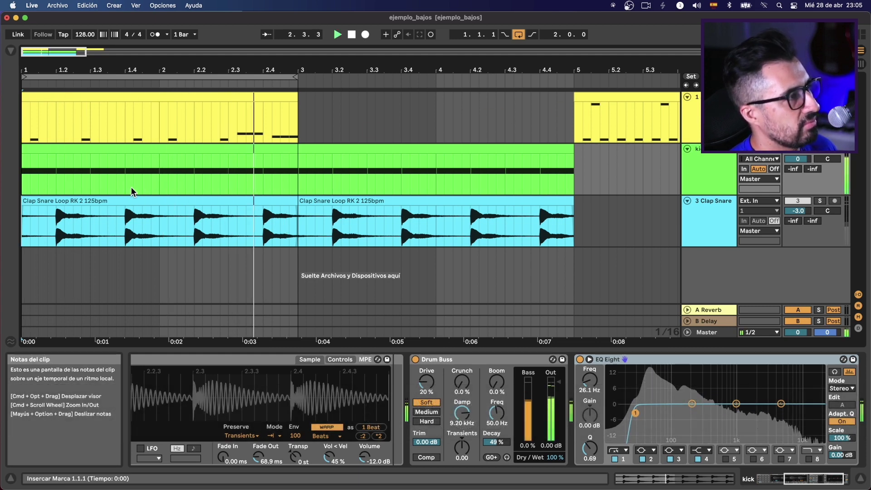
key(space)
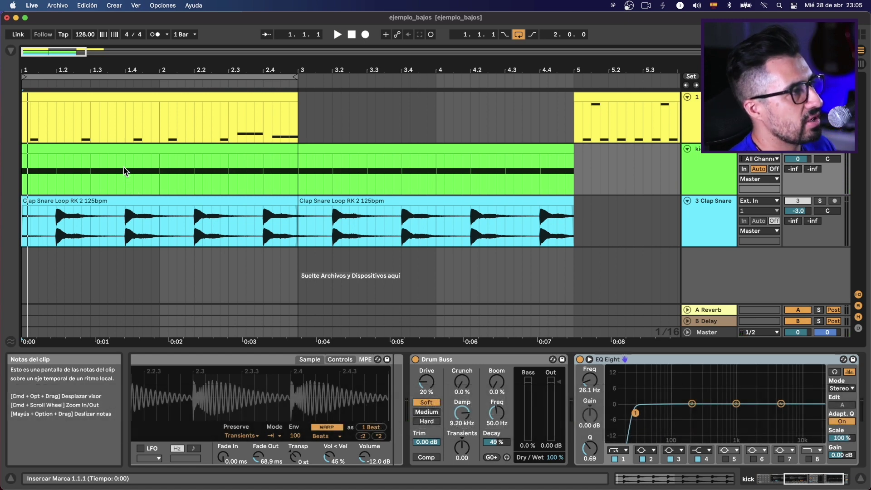
Open the first kick and Stabs_deep MIDI clips together in the note editor and enlarge the editor.
click(123, 148)
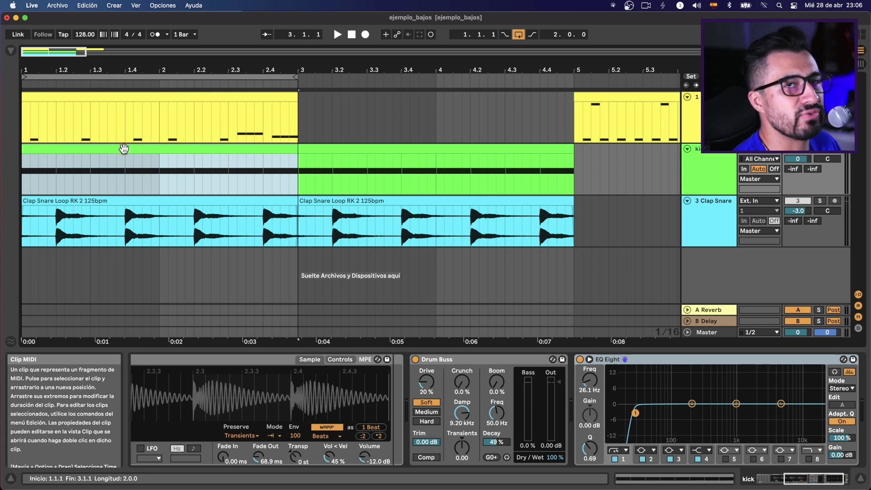
key(shift)
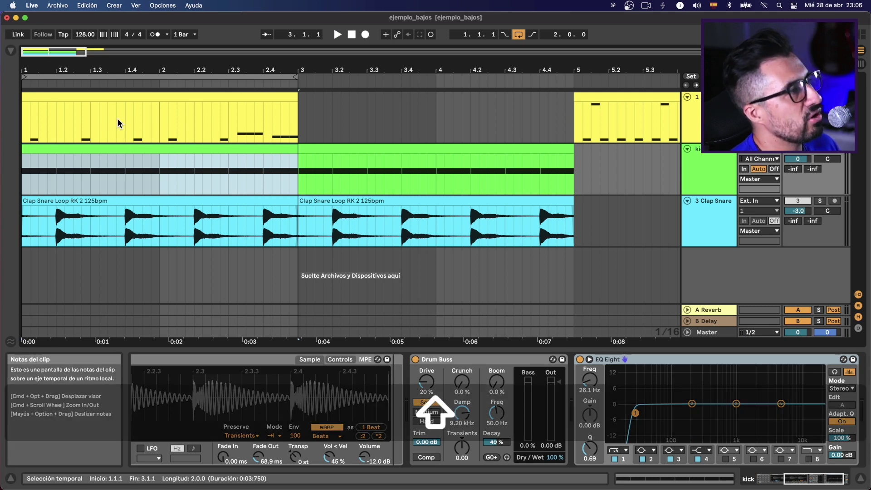
shift+click(119, 99)
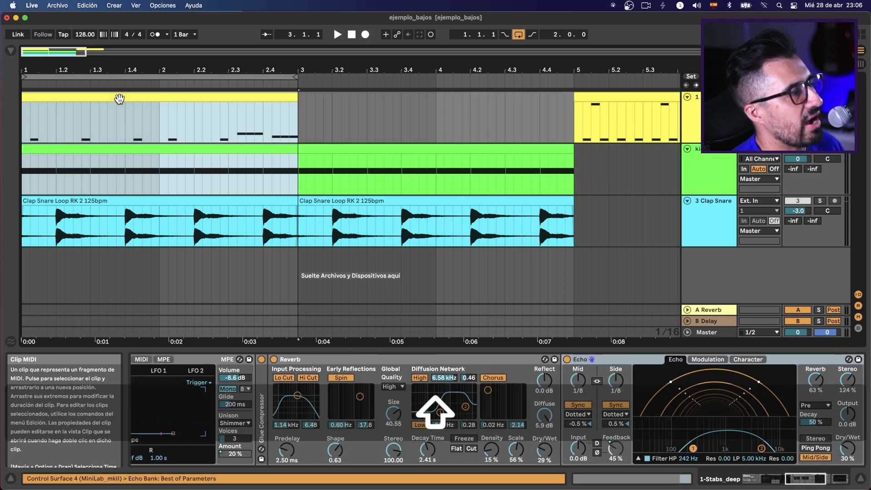
scroll(119, 99, right, 2)
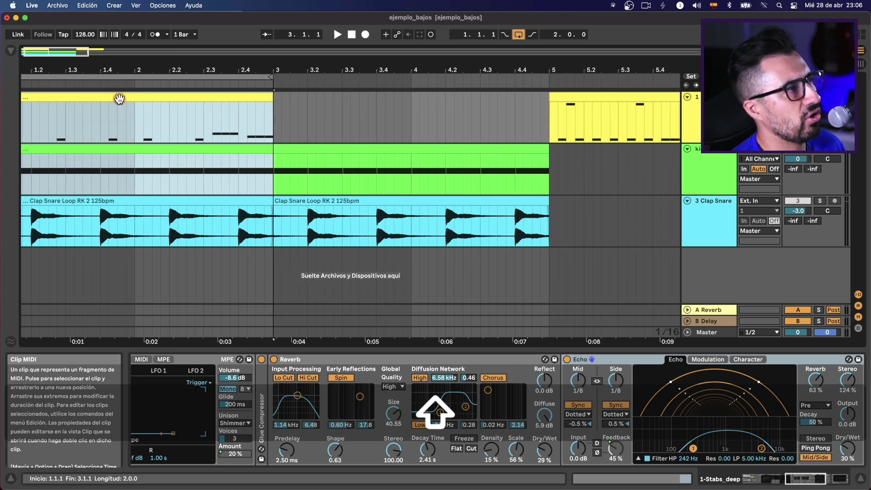
double_click(118, 99)
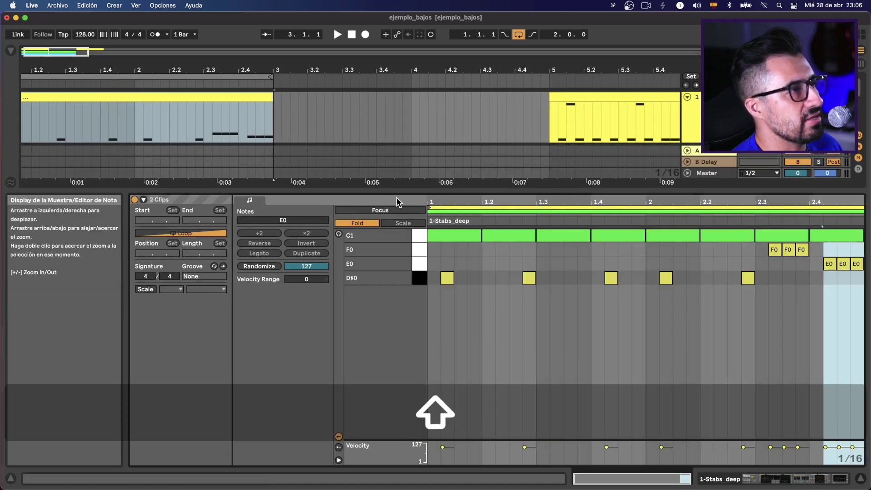
drag(396, 197, 404, 163)
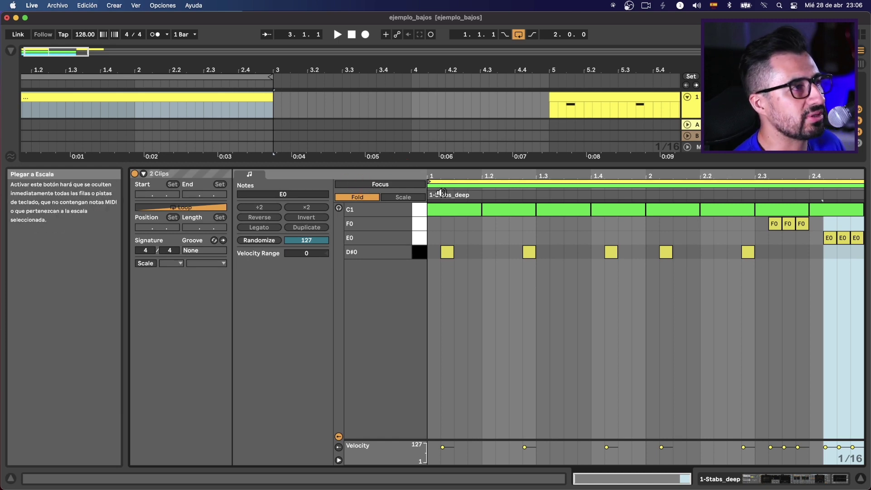
Switch the multi-clip note editor between the kick and Stabs_deep clips and enable Focus on the Stabs_deep clip.
click(452, 182)
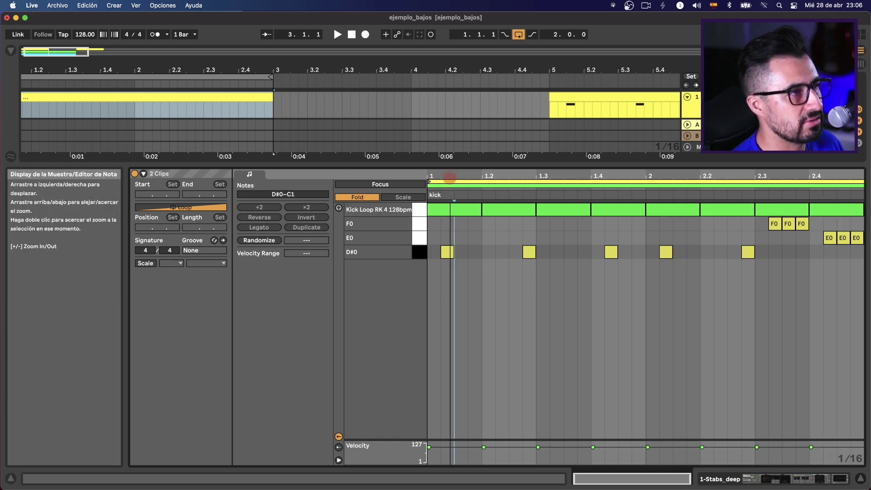
click(455, 186)
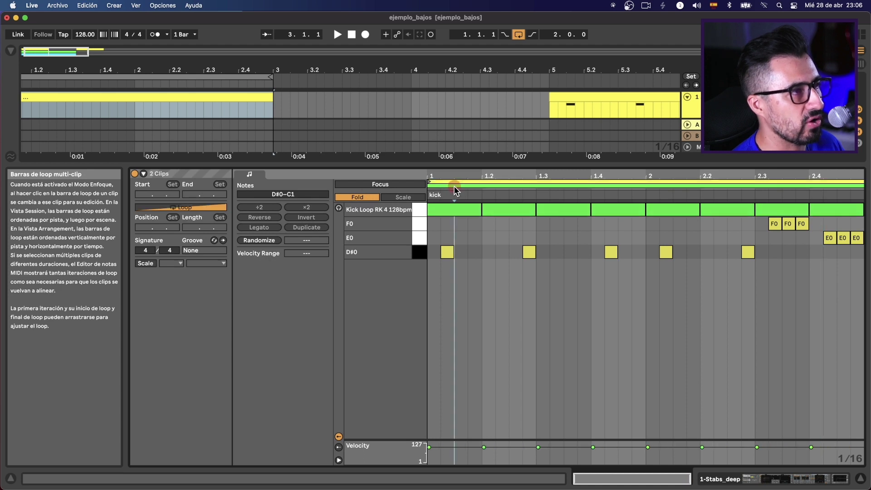
click(454, 184)
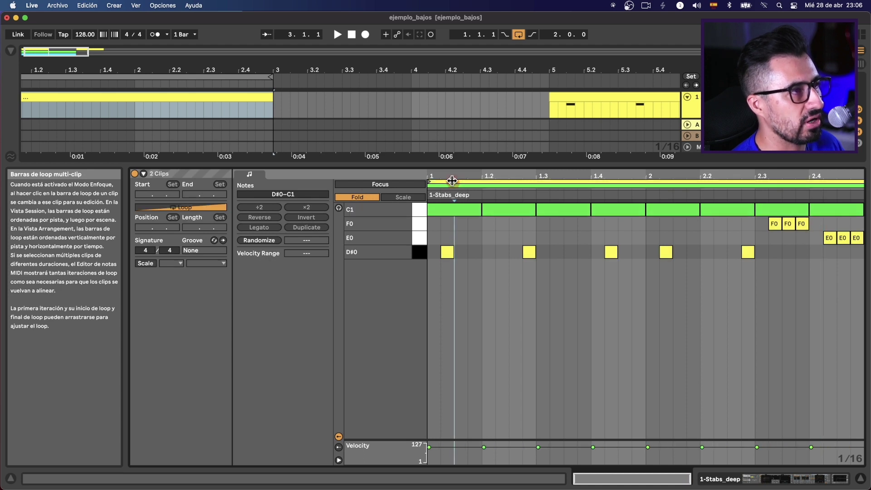
click(380, 183)
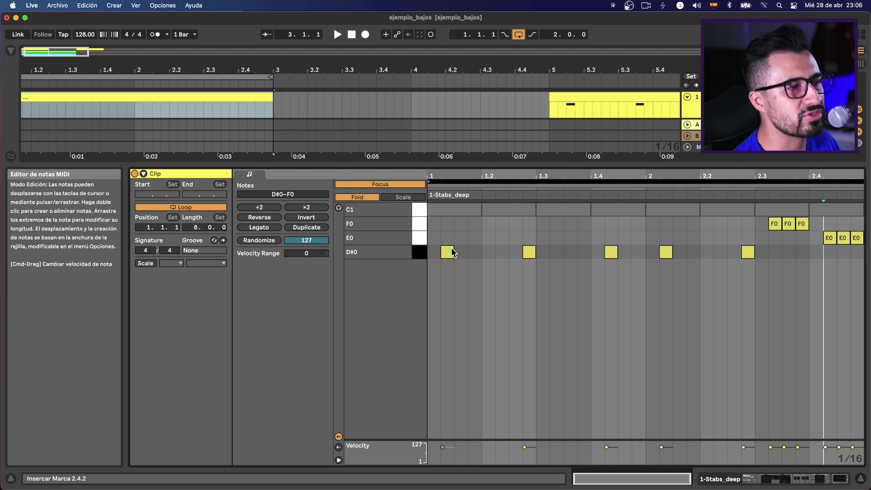
Play the loop to check how the Stabs_deep notes D#0, F0 and E0 sit around the kick hits.
key(space)
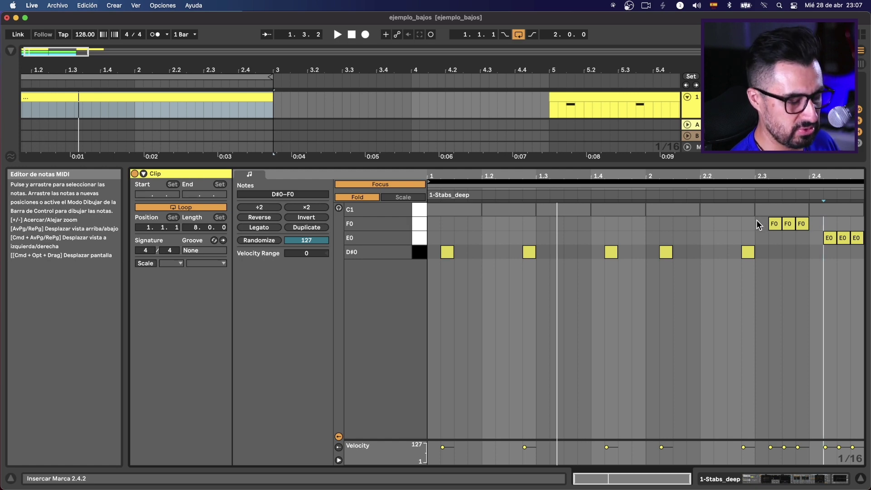
key(super)
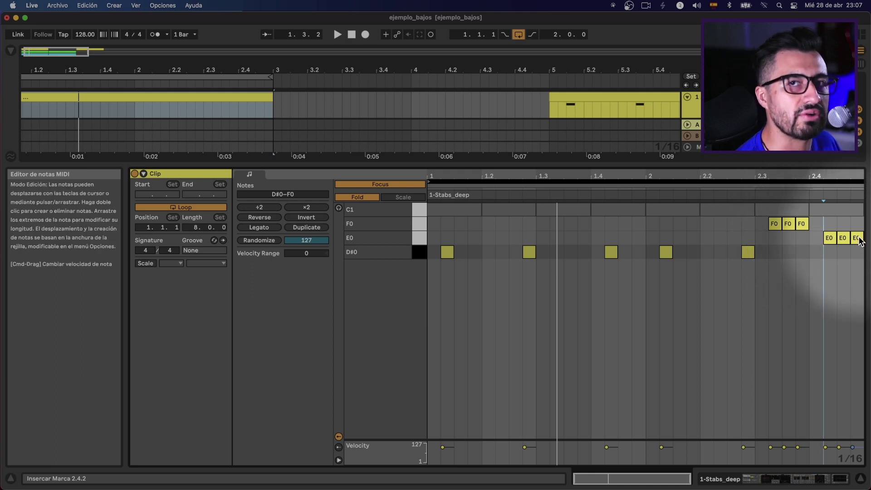
key(super)
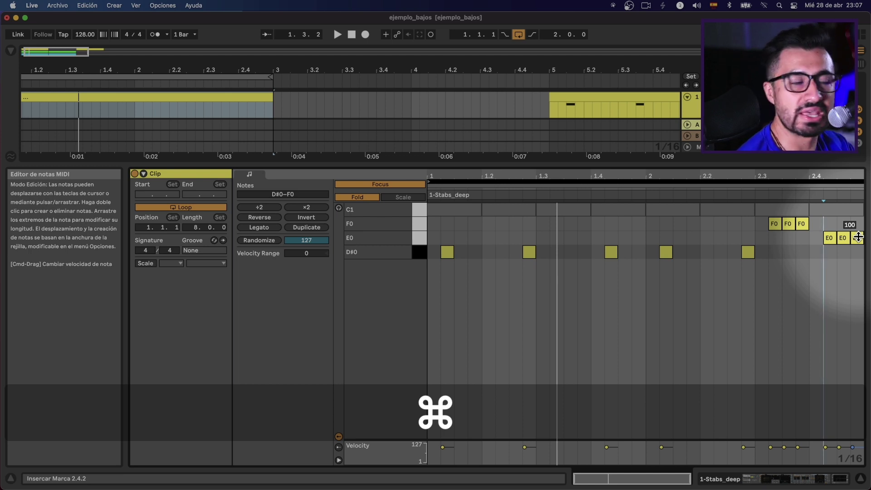
drag(859, 236, 858, 237)
key(space)
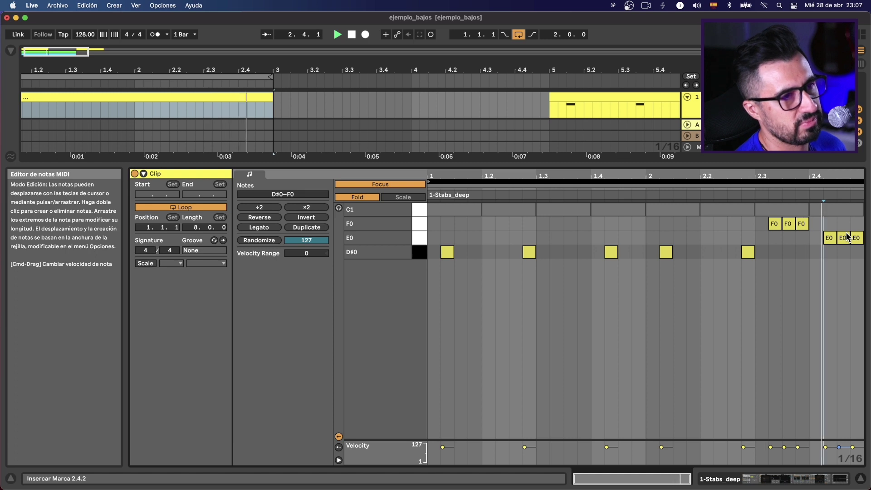
key(space)
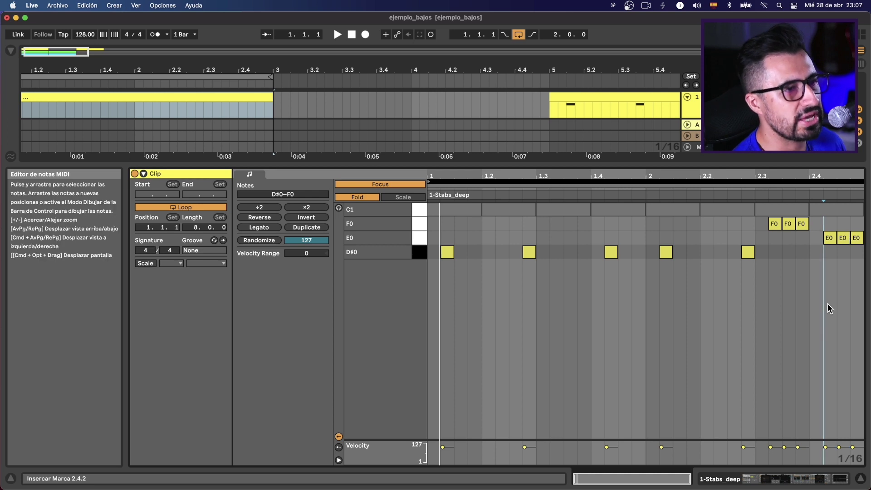
Replace the note editor with the kick track's devices and zoom in on the Kick Loop RK 4 128bpm sample in the Drum Rack.
click(861, 477)
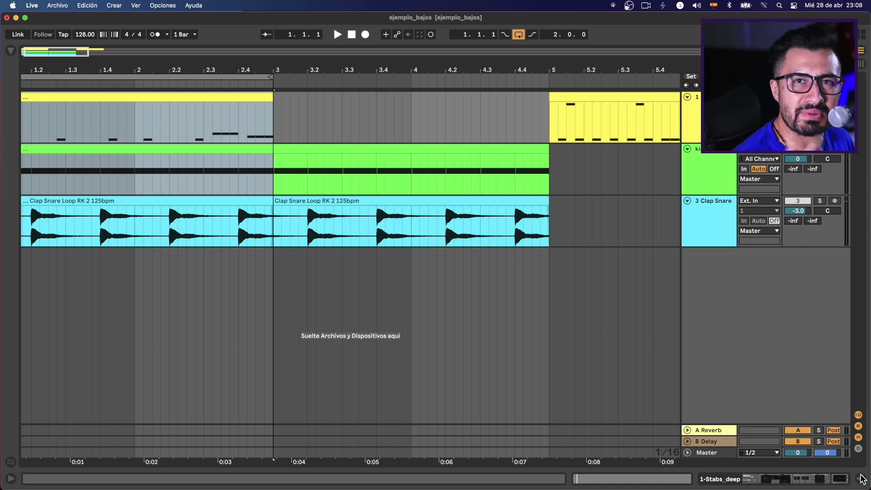
click(861, 479)
key(space)
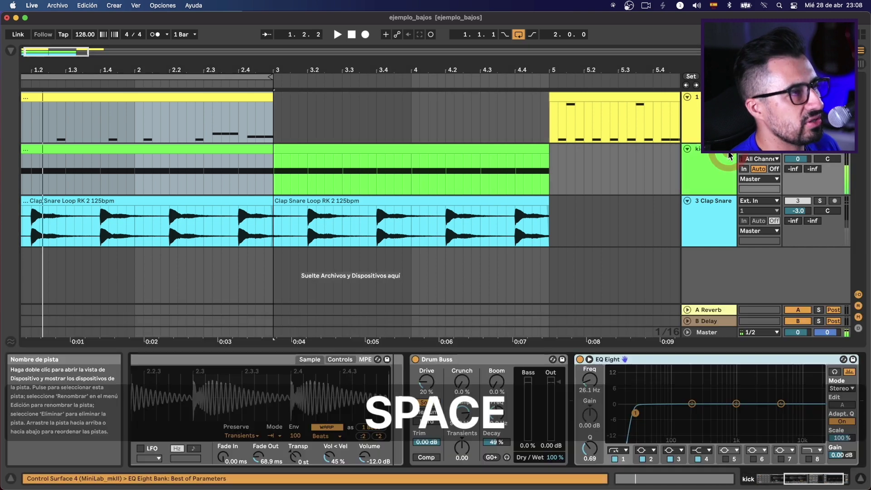
drag(189, 384, 241, 414)
scroll(241, 415, left, 5)
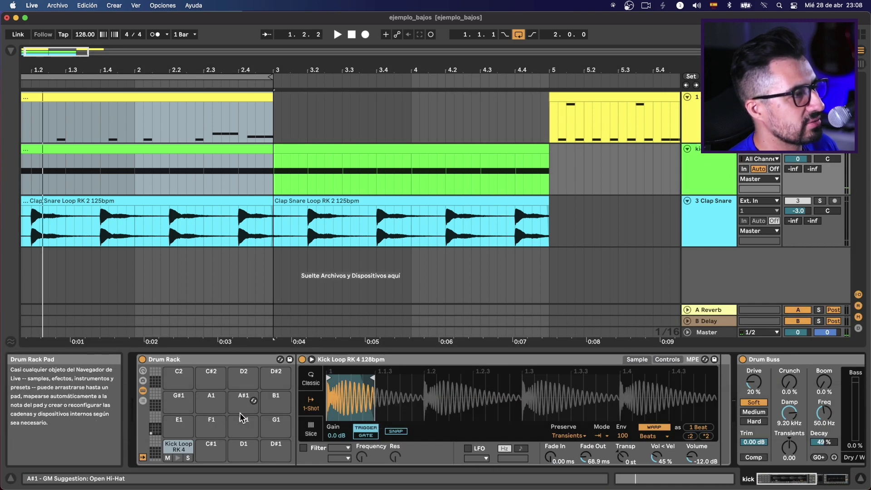
click(178, 449)
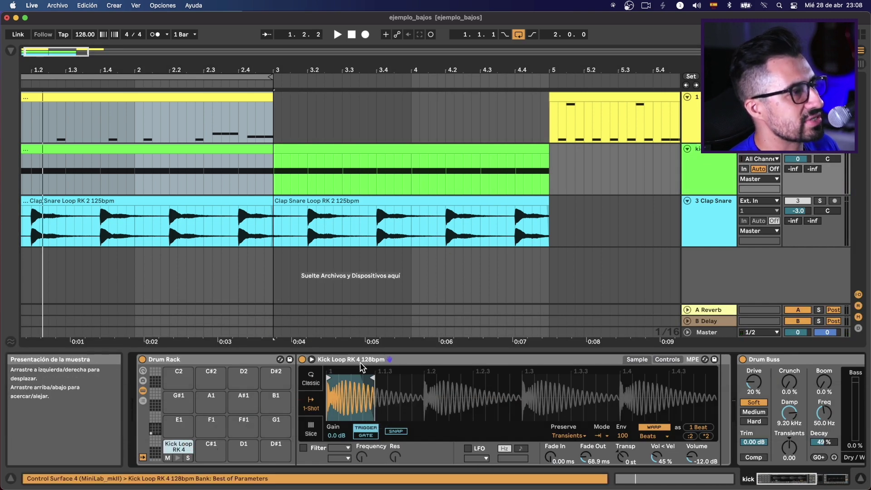
drag(364, 369, 481, 380)
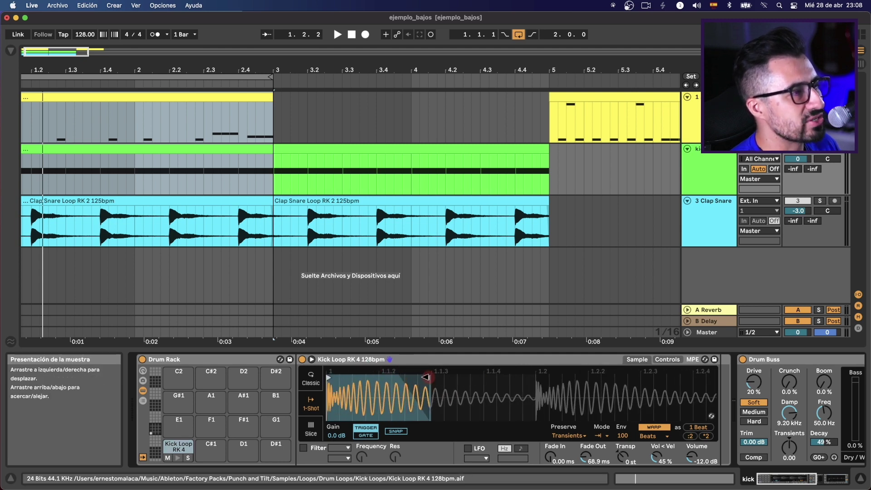
Try a much shorter kick by moving the sample end to before 1.1.2, and play the loop.
drag(428, 377, 353, 378)
key(space)
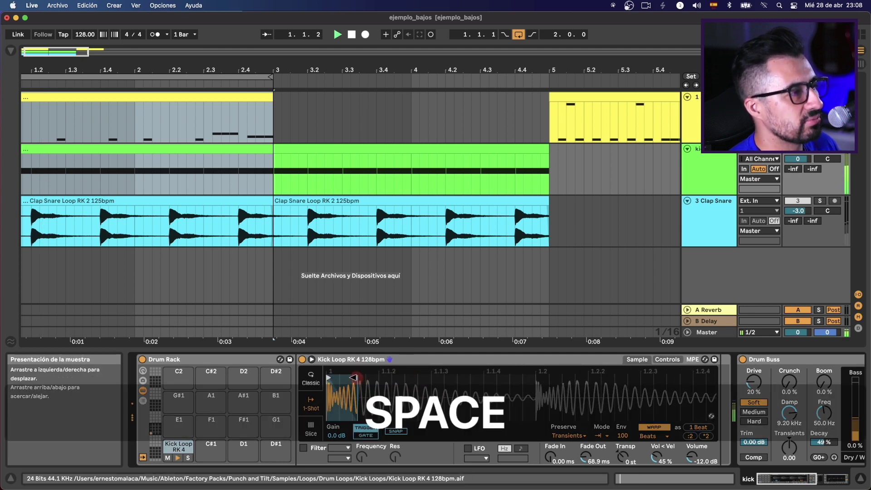
key(space)
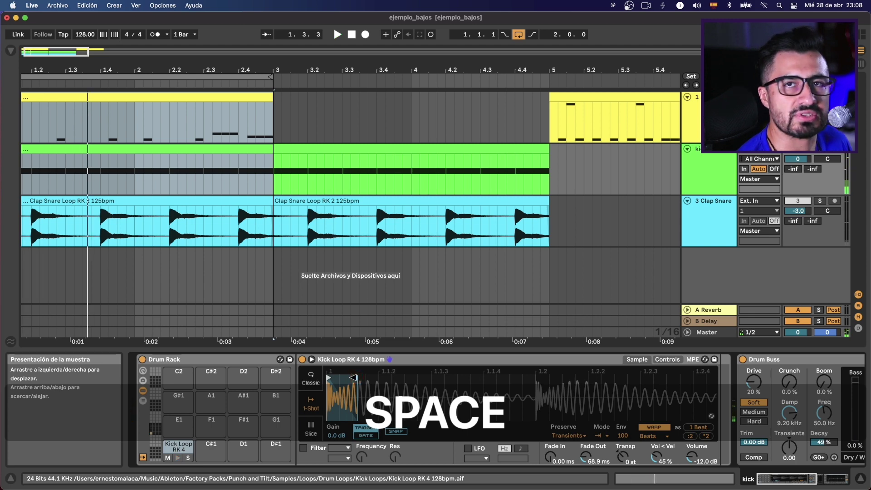
Try a long kick by extending the sample end to 1.2, and play the loop.
drag(353, 378, 537, 390)
key(space)
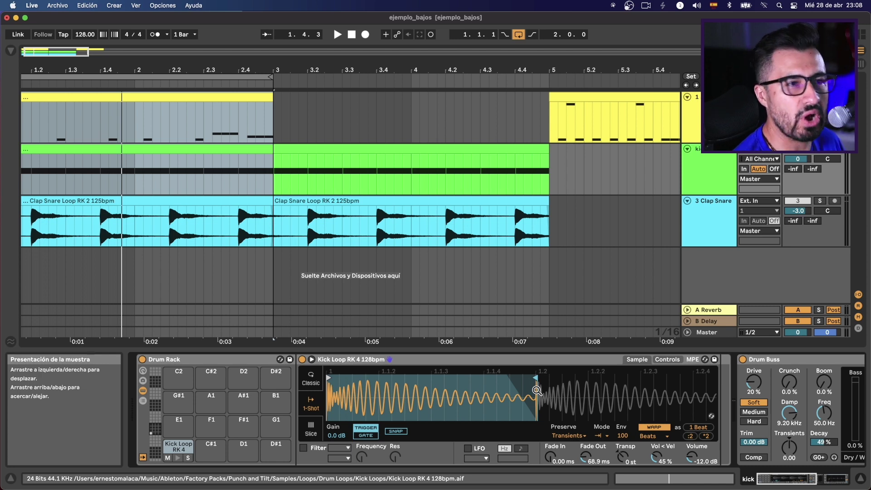
key(space)
Adjust the kick sample's end by ear while the loop plays, leaving it just before 1.1.3.
drag(530, 379, 338, 394)
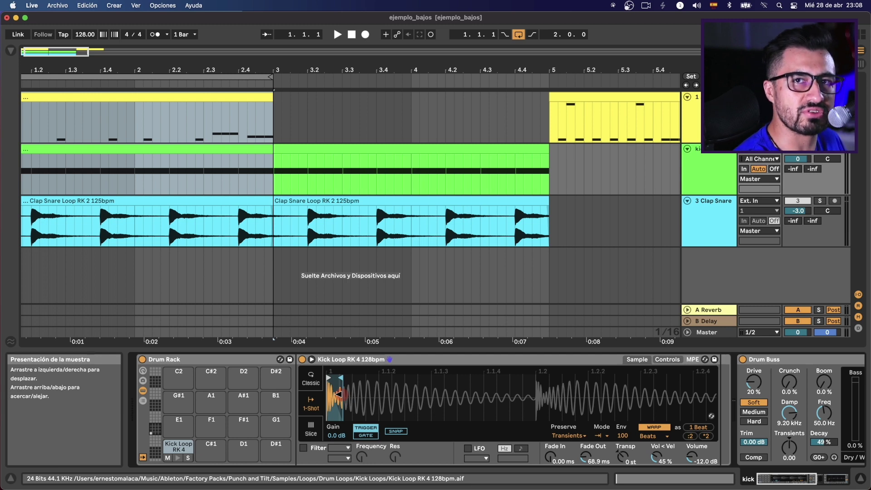
key(space)
drag(338, 394, 401, 397)
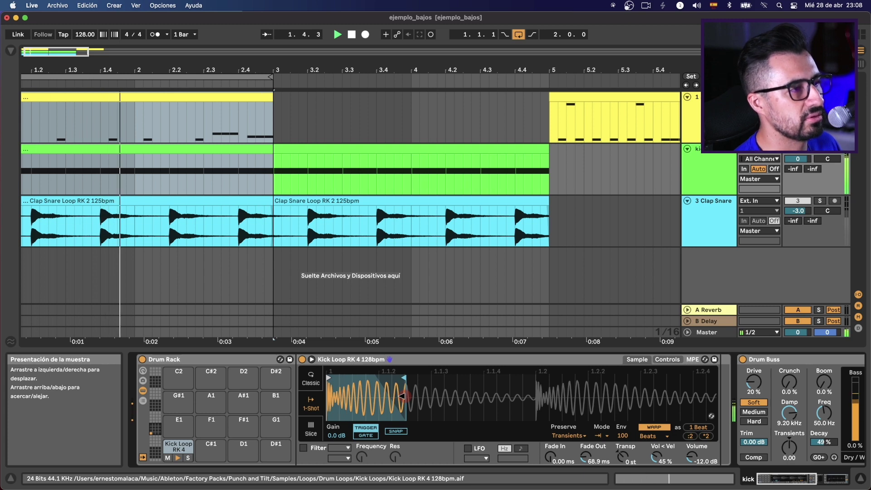
mouse_move(406, 397)
mouse_down()
mouse_move(540, 397)
mouse_move(377, 397)
mouse_move(415, 396)
mouse_up()
key(space)
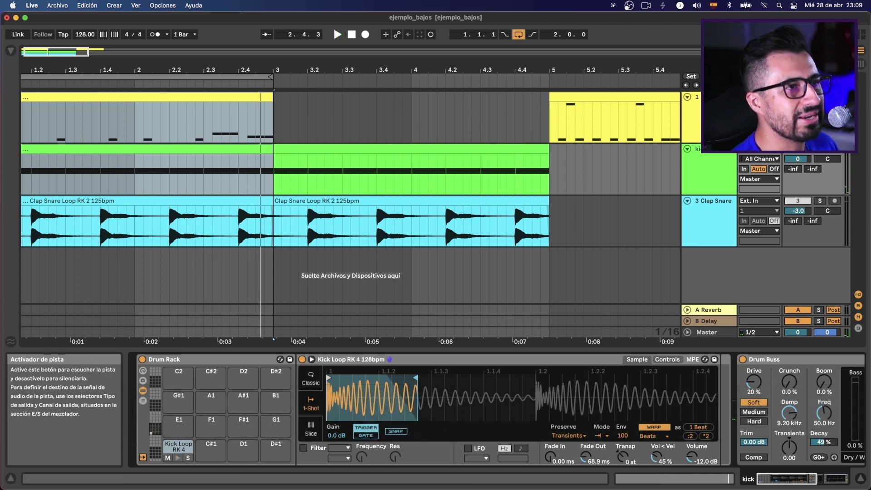
Set the input band-pass filter of the Reverb on the Stabs_deep track to 1.62 kHz with a width of 6.34 and audition the loop.
click(632, 131)
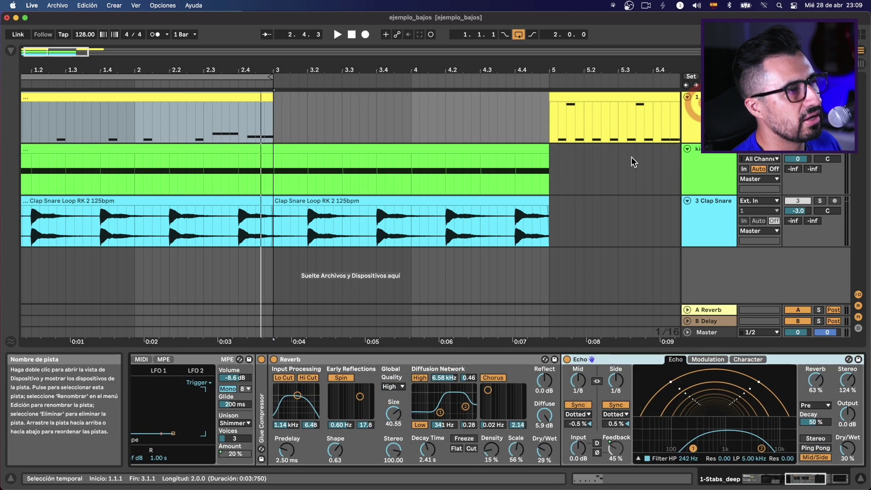
scroll(209, 367, left, 10)
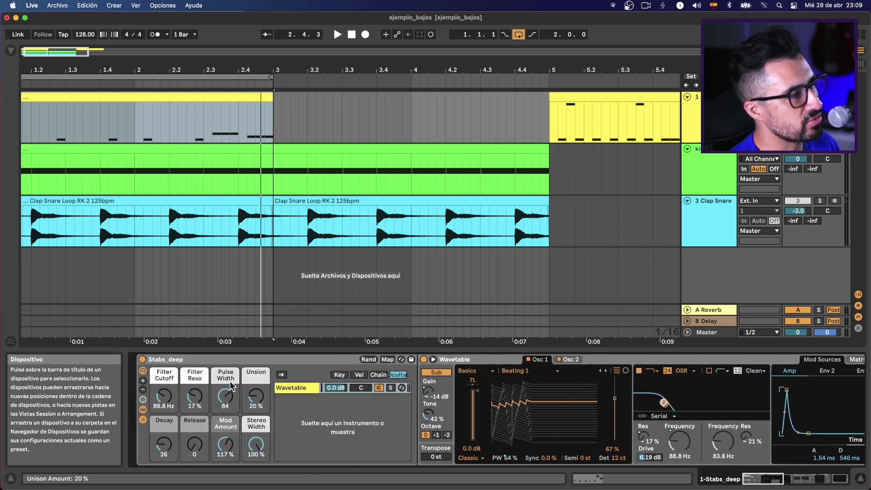
click(209, 360)
scroll(317, 385, right, 5)
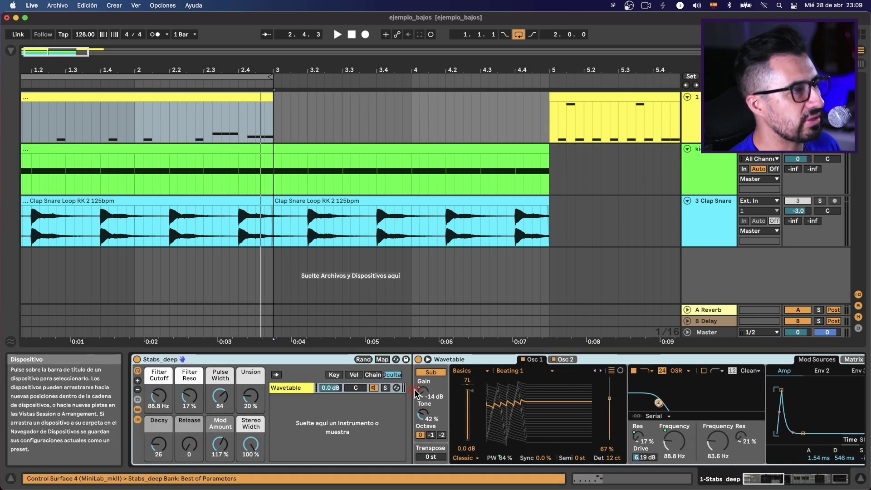
scroll(416, 394, right, 10)
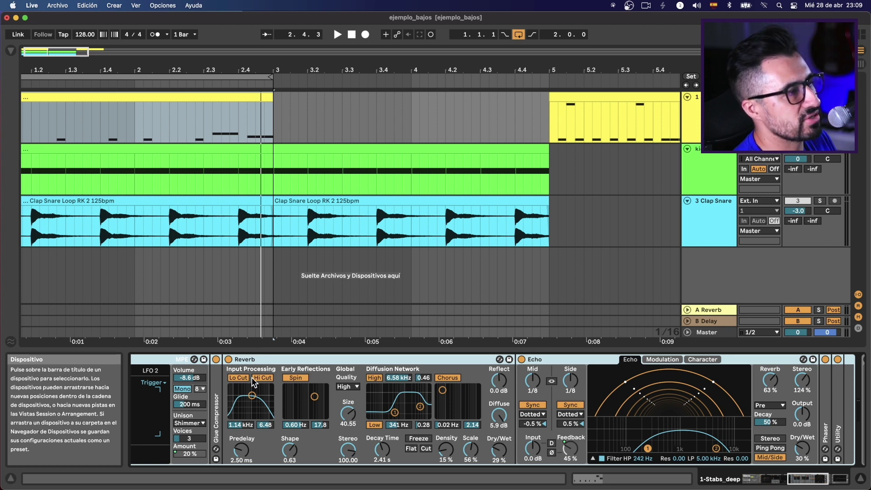
drag(253, 395, 227, 411)
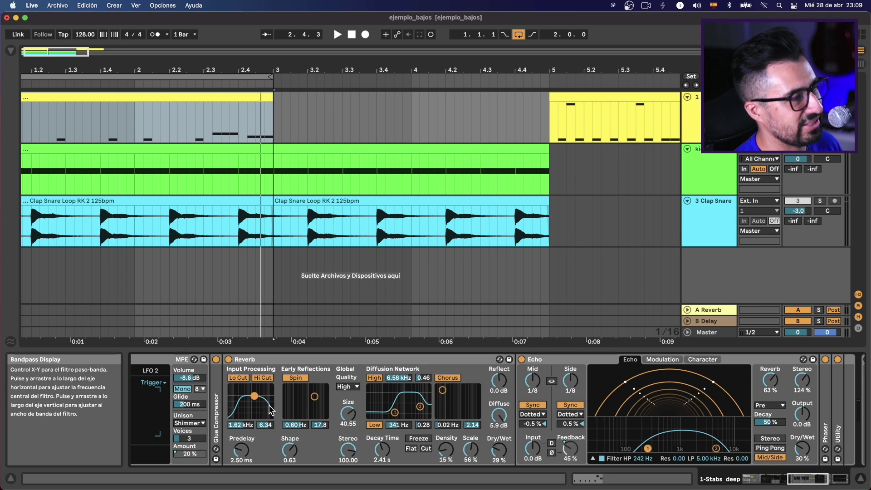
key(space)
key(space)
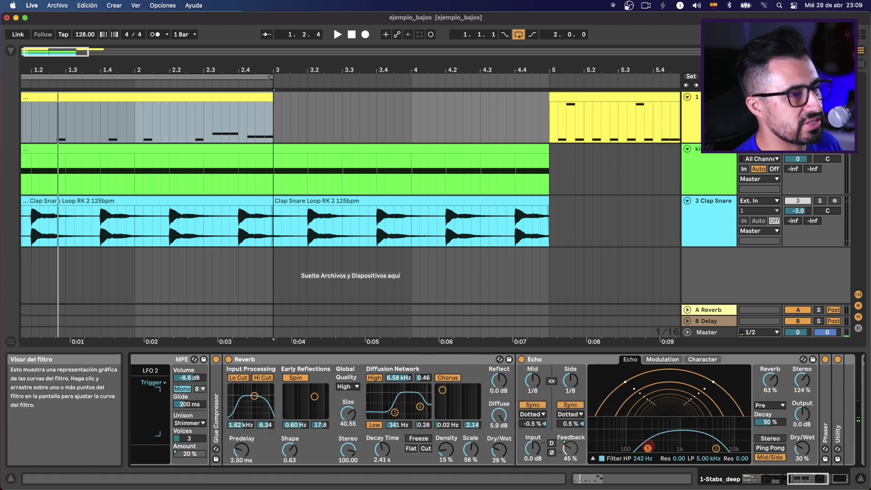
Raise the high-pass frequency of the Echo filter on the Stabs_deep track to 401 Hz and play the loop.
drag(648, 448, 659, 448)
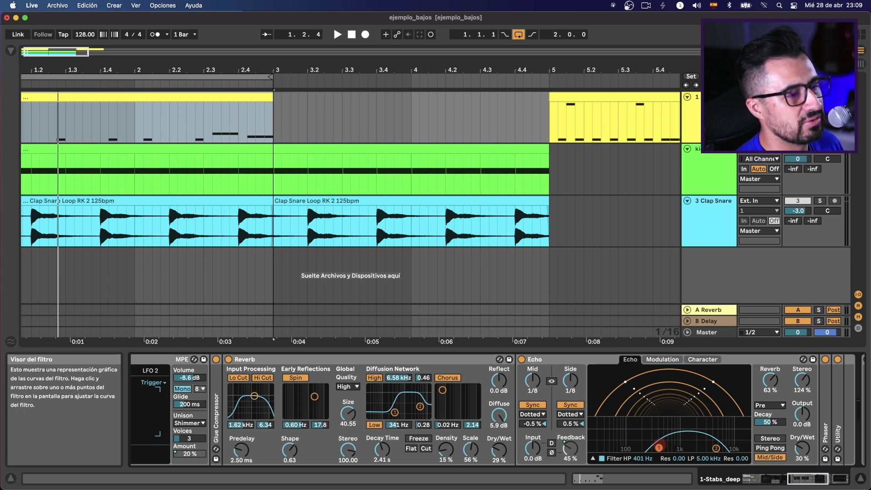
click(716, 449)
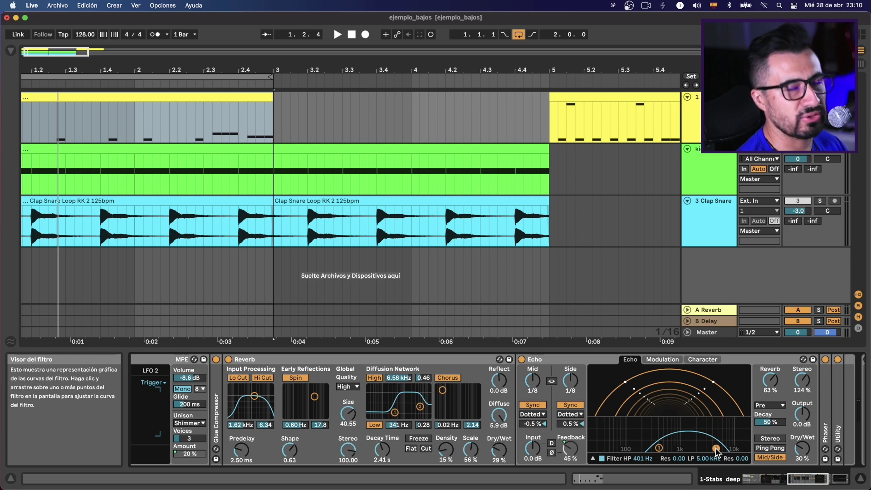
key(space)
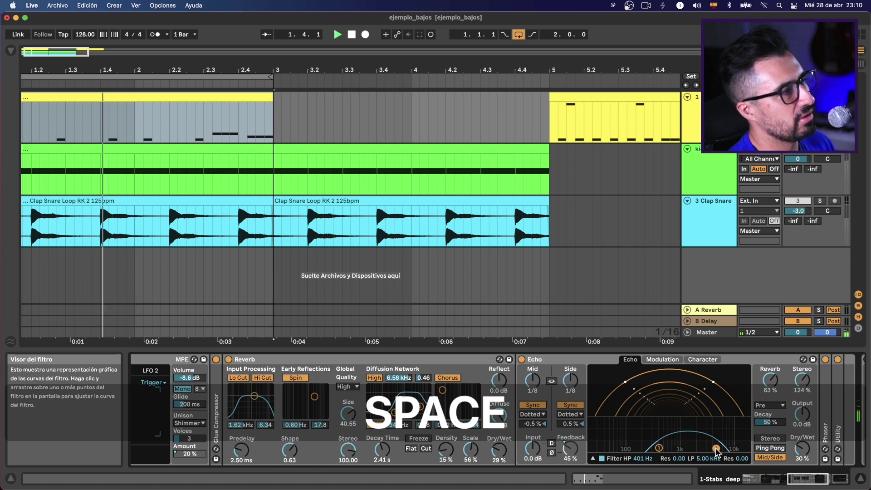